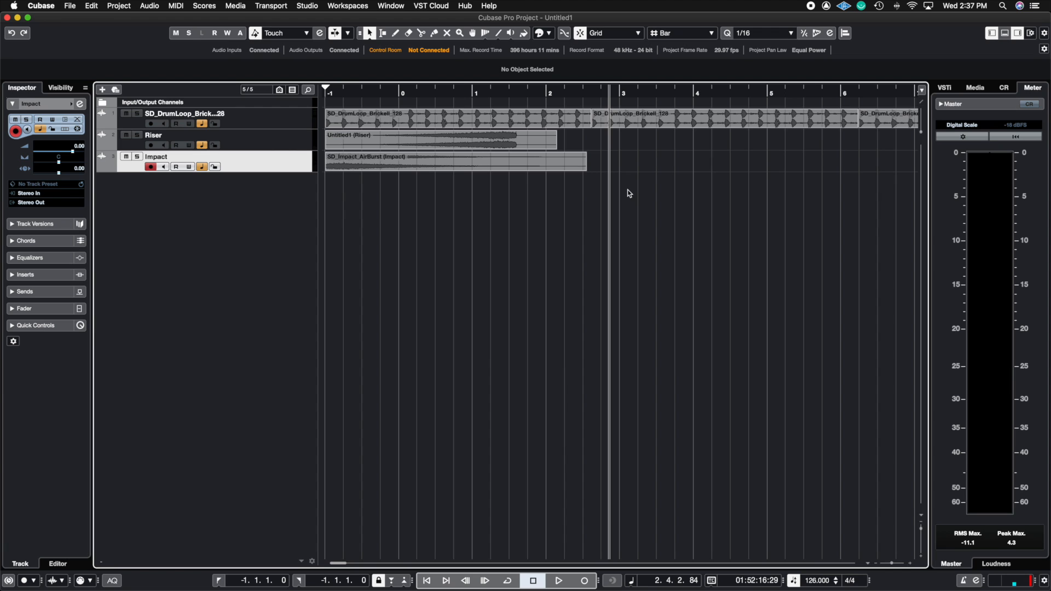
- Move the Impact event to bar 3 and audition the soloed drum loop track from the project start
left_click_drag(493, 163, 726, 165)
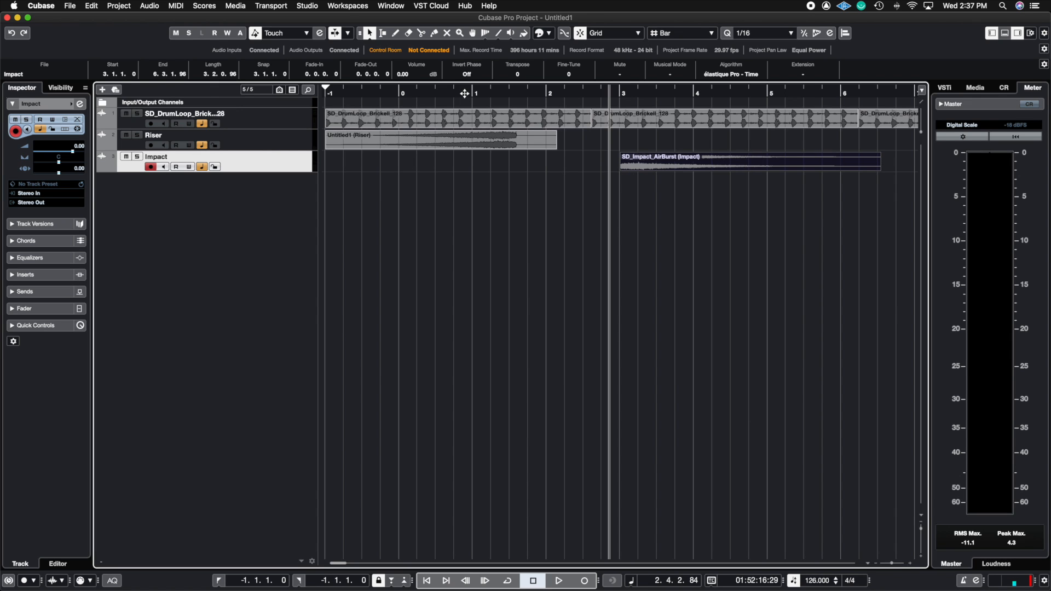
left_click(137, 114)
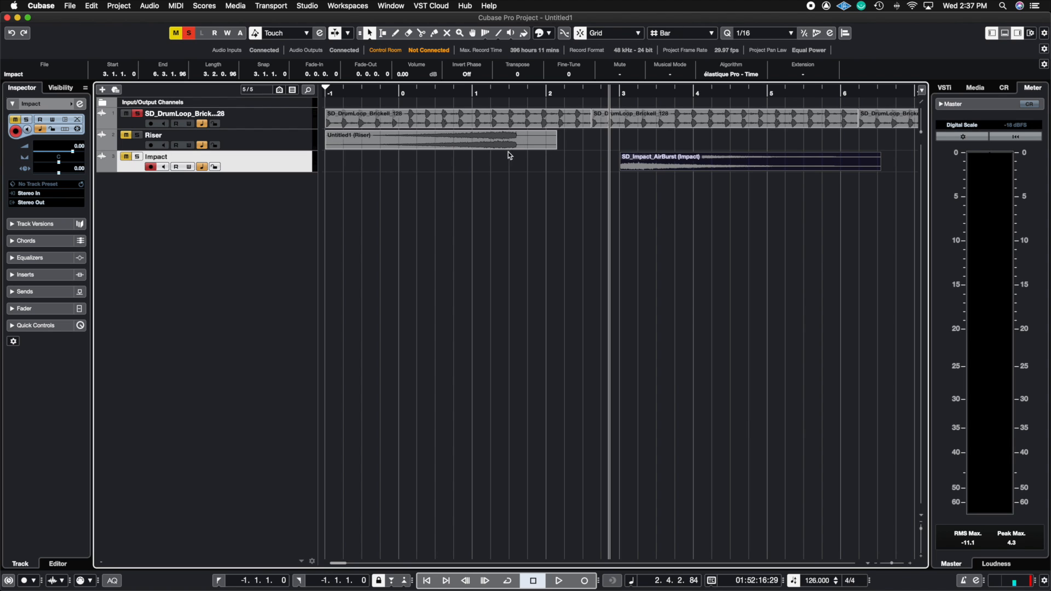
key("Home")
key("space")
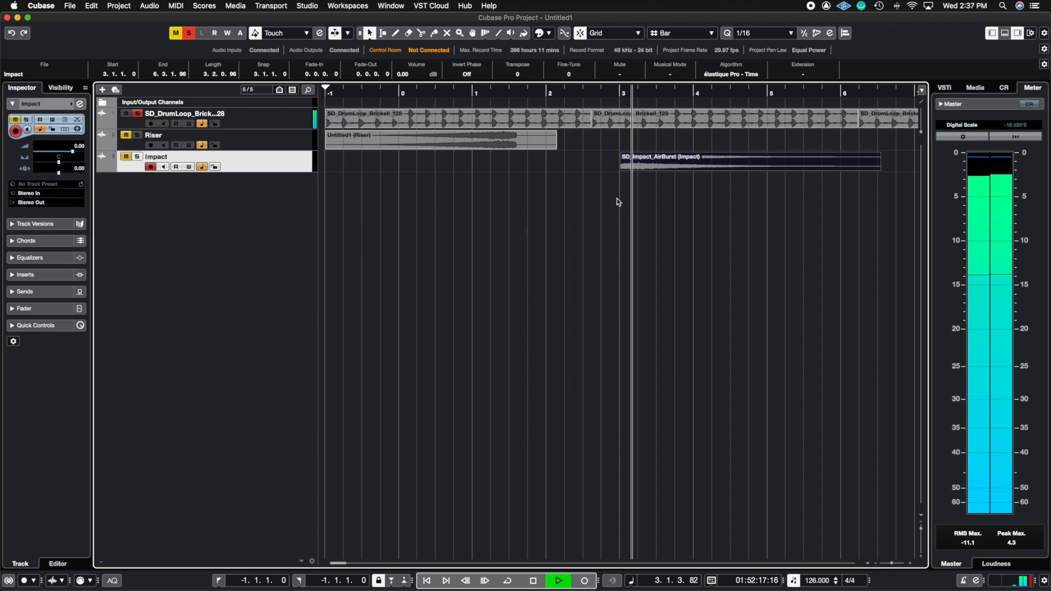
key("space")
- Move the Riser event so it starts at bar 3, above the Impact event
left_click_drag(346, 563, 344, 563)
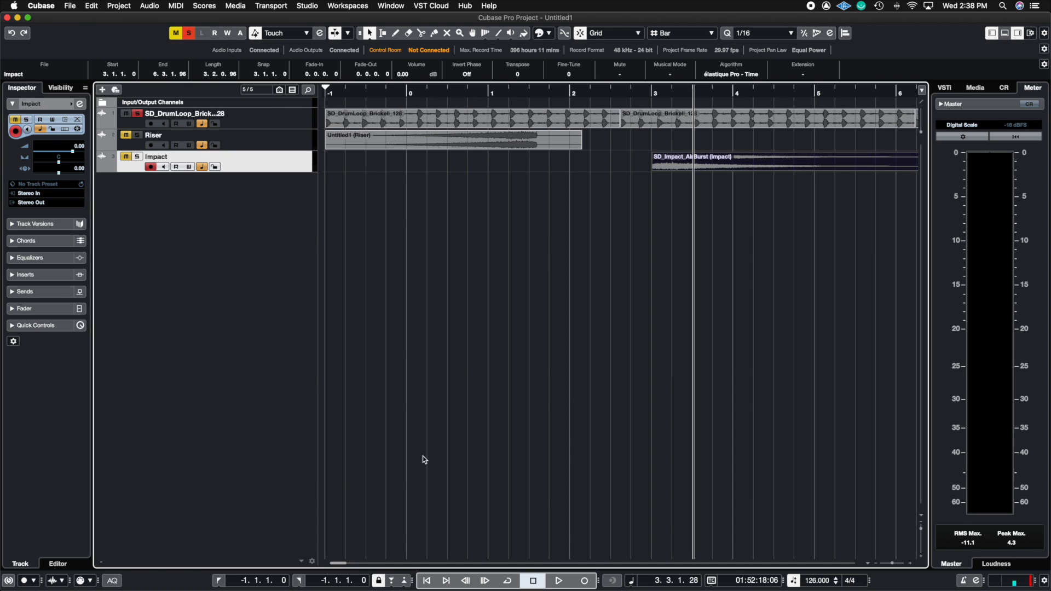
scroll(340, 566, "right", 10)
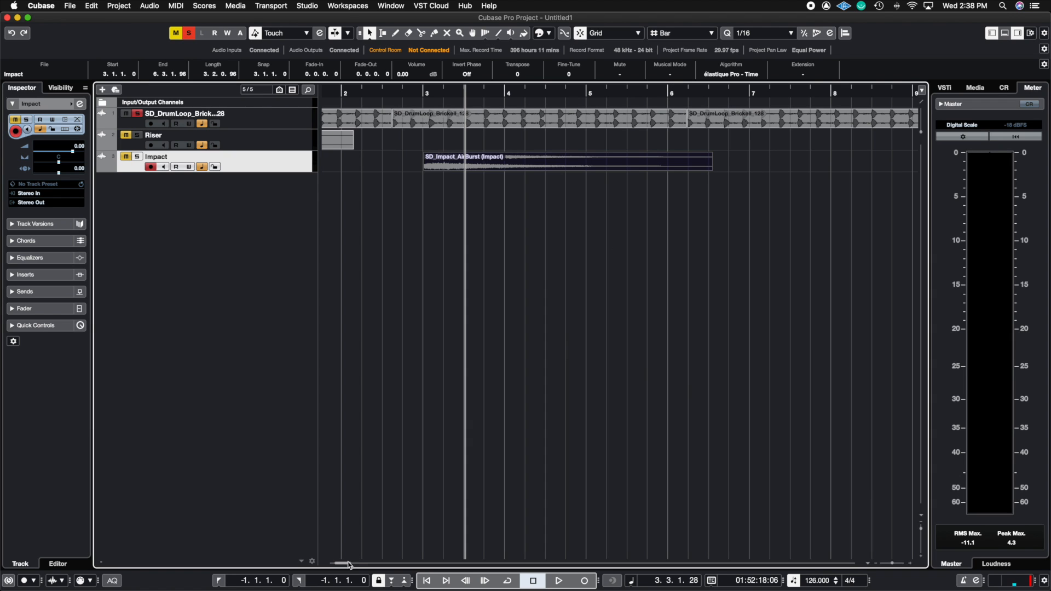
left_click_drag(349, 565, 340, 564)
left_click_drag(445, 148, 777, 136)
scroll(777, 136, "right", 5)
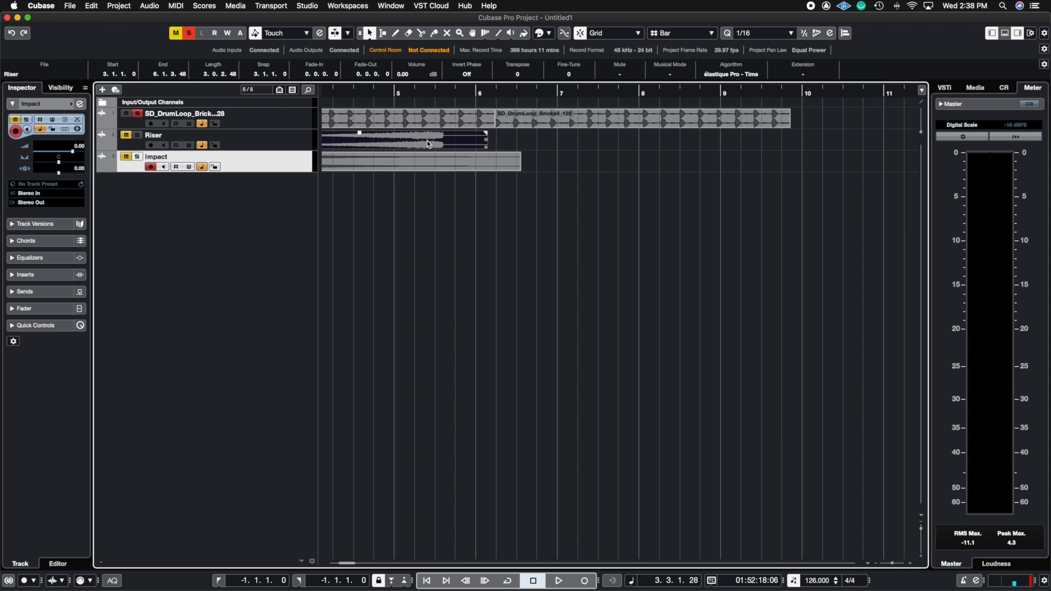
- Try to line up the end of the Riser's swell with bar 6 by shifting the event freely without snapping
left_click_drag(429, 144, 463, 154)
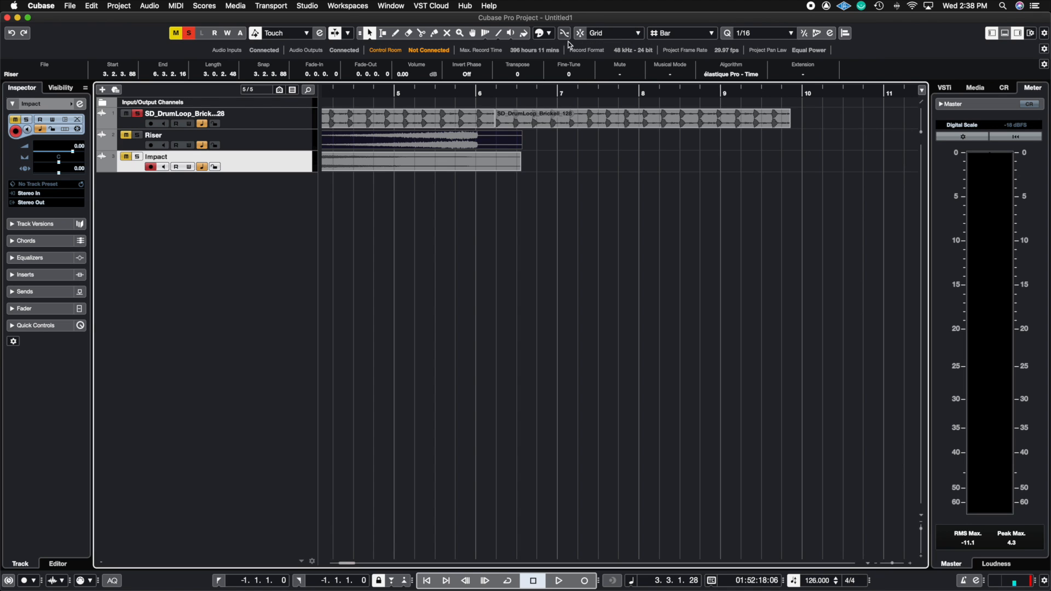
left_click_drag(496, 138, 499, 146)
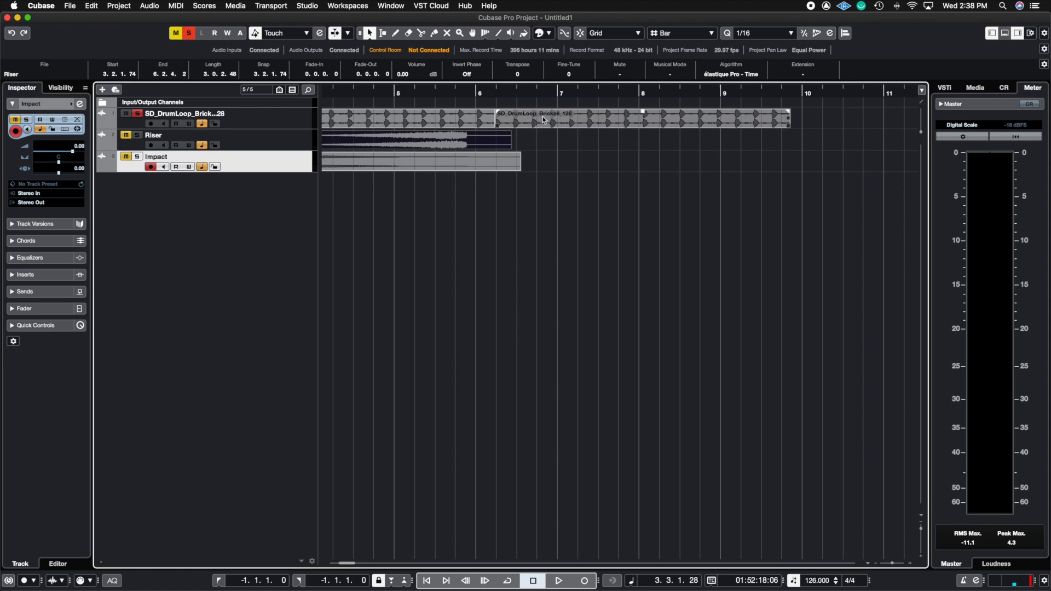
left_click(581, 34)
mouse_move(479, 141)
left_mouse_down()
mouse_move(510, 144)
mouse_move(453, 153)
mouse_move(515, 147)
mouse_move(488, 147)
left_mouse_up()
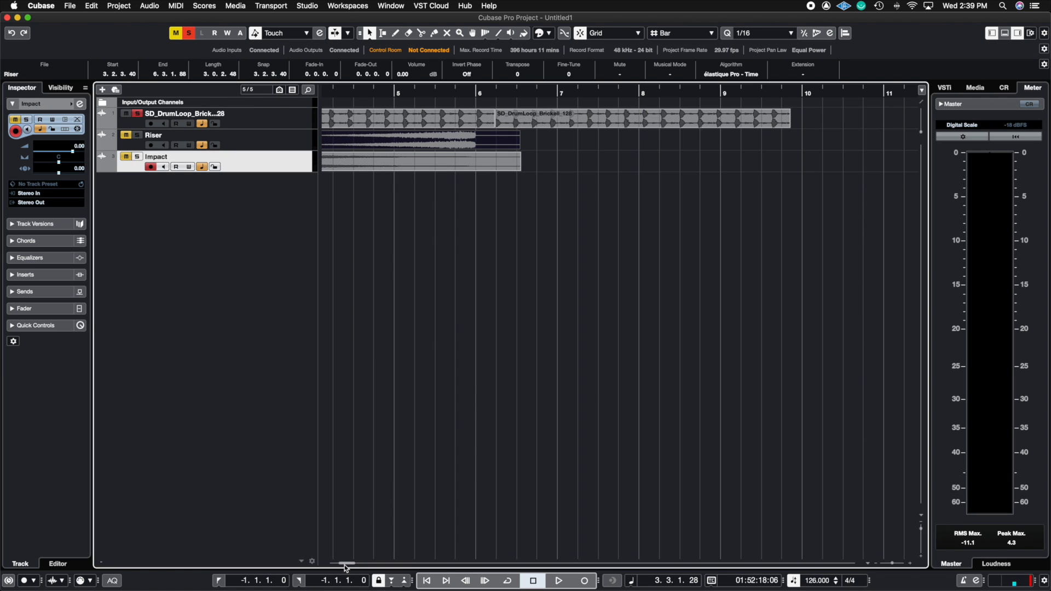
- Reposition the Riser event at bar 2 and the Impact event at bar 6, with the Riser track soloed
left_click_drag(344, 566, 340, 564)
left_click_drag(475, 173, 714, 176)
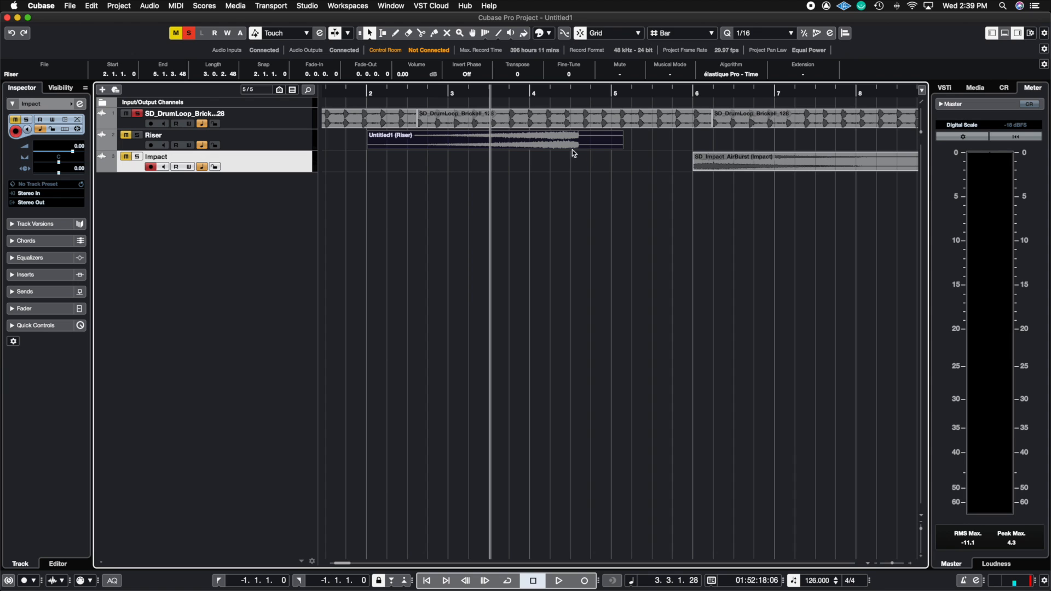
left_click(137, 136)
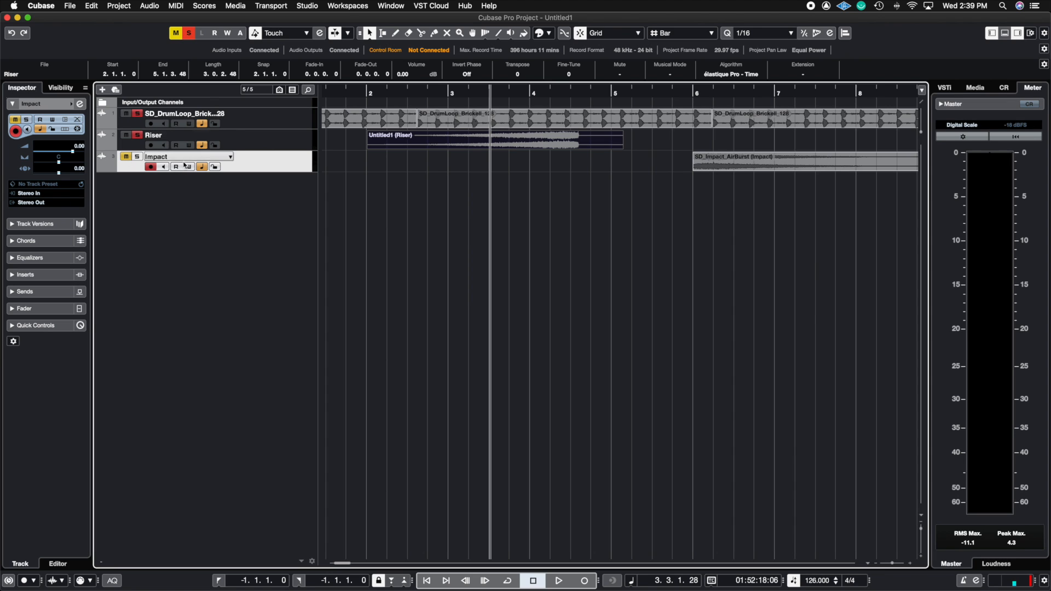
- Open the Riser event in the sample editor and set its snap point at the end of the swell, about 4.3.2.39
double_click(554, 144)
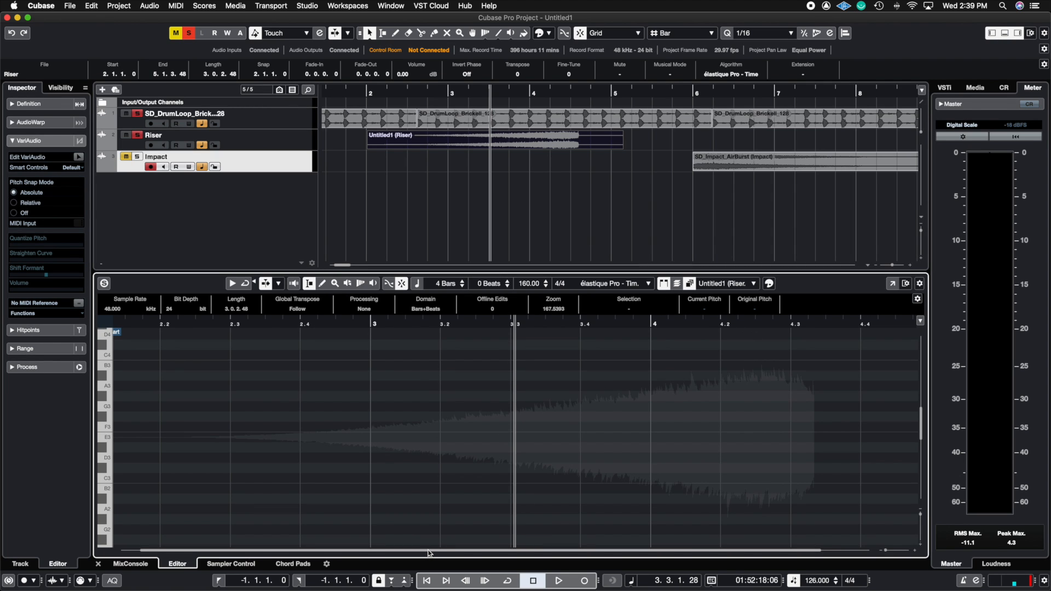
left_click_drag(429, 553, 306, 551)
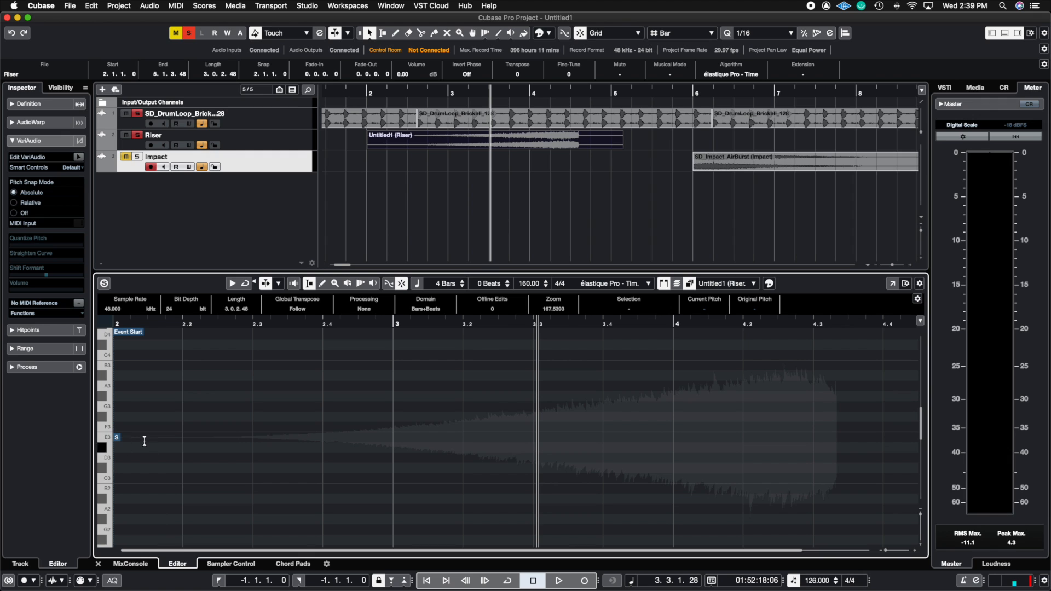
left_click_drag(137, 551, 199, 552)
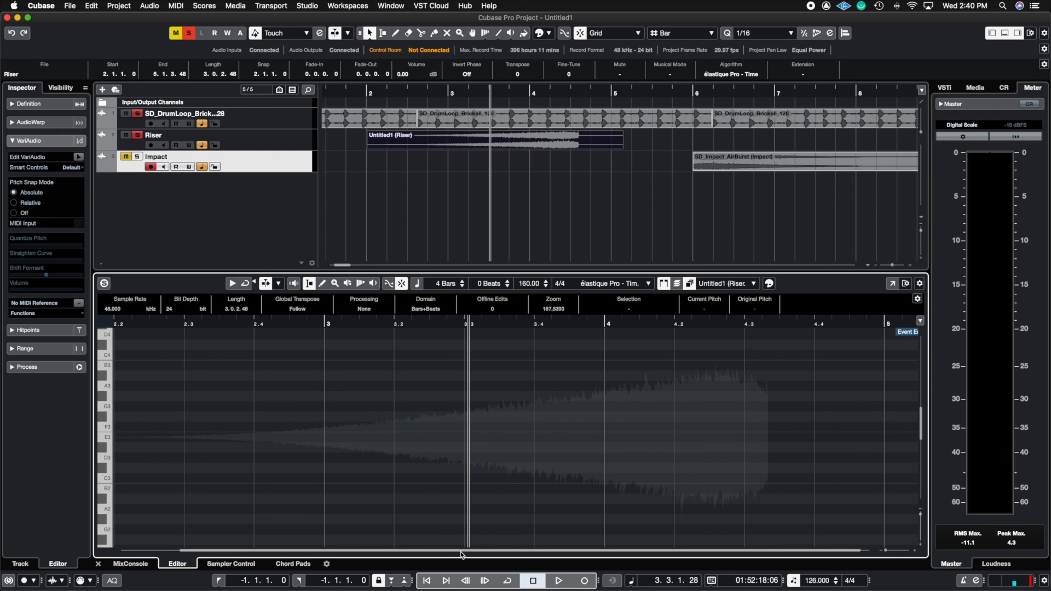
left_click_drag(431, 551, 383, 551)
mouse_move(118, 441)
left_mouse_down()
mouse_move(361, 483)
mouse_move(365, 437)
left_mouse_up()
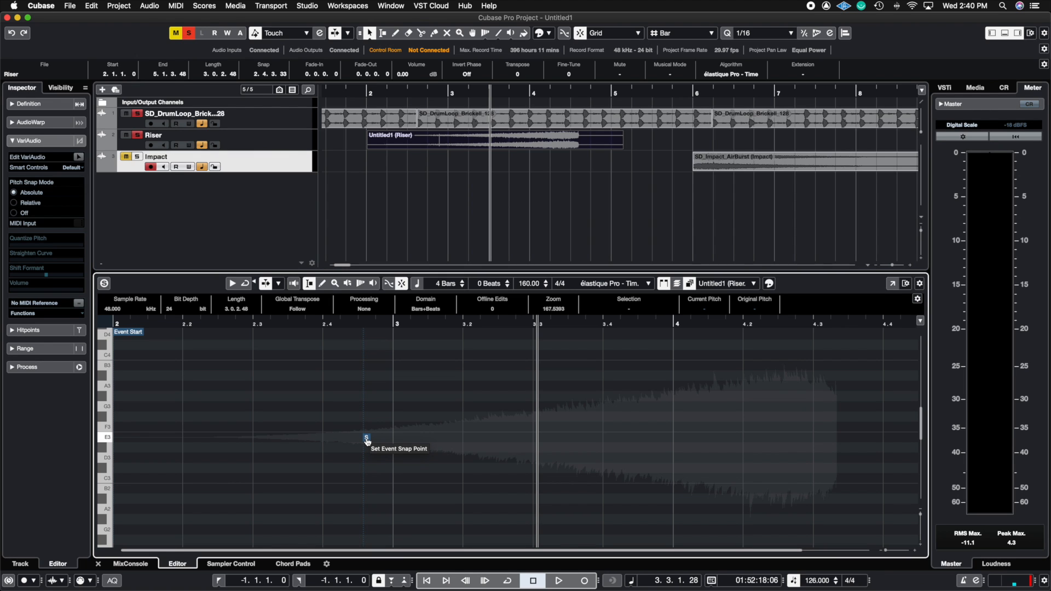
left_click_drag(367, 442, 840, 487)
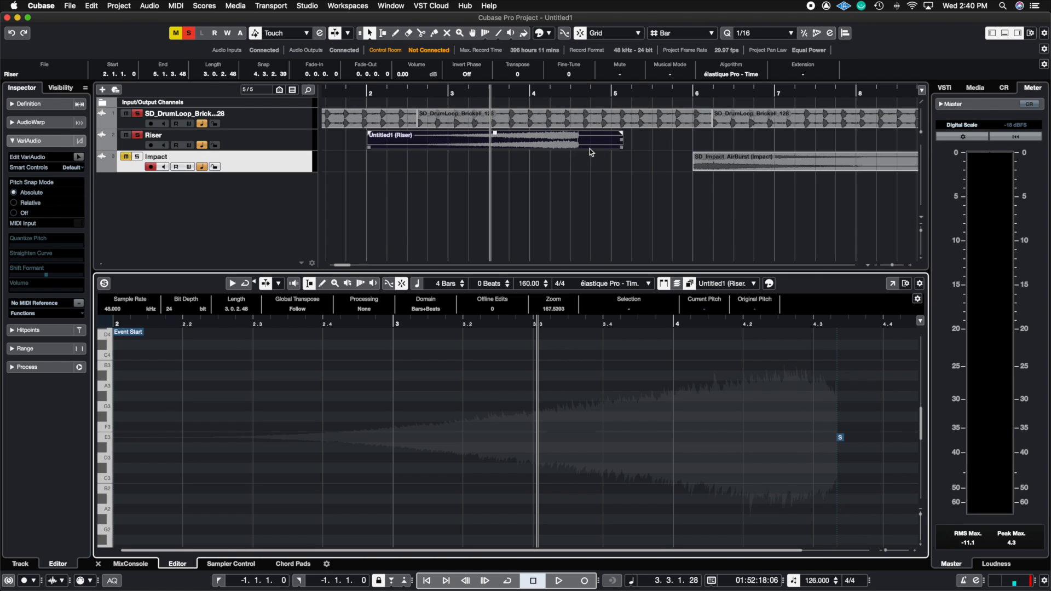
- With grid snapping on and the editor closed, move the Riser event so its snap point lands on bar 6
left_click(580, 34)
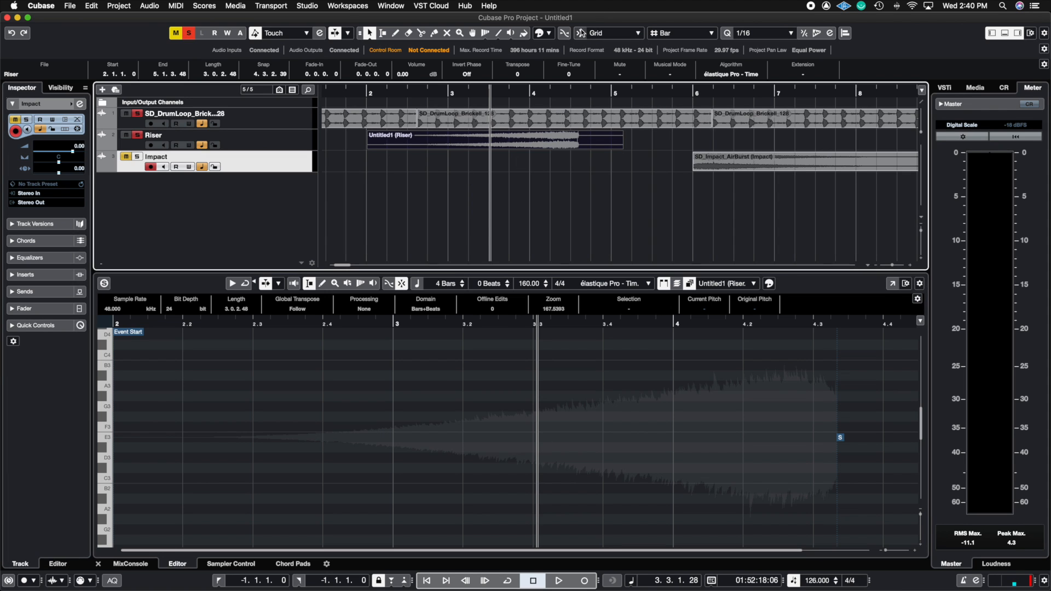
left_click(580, 33)
left_click(1005, 33)
left_click_drag(570, 139, 673, 140)
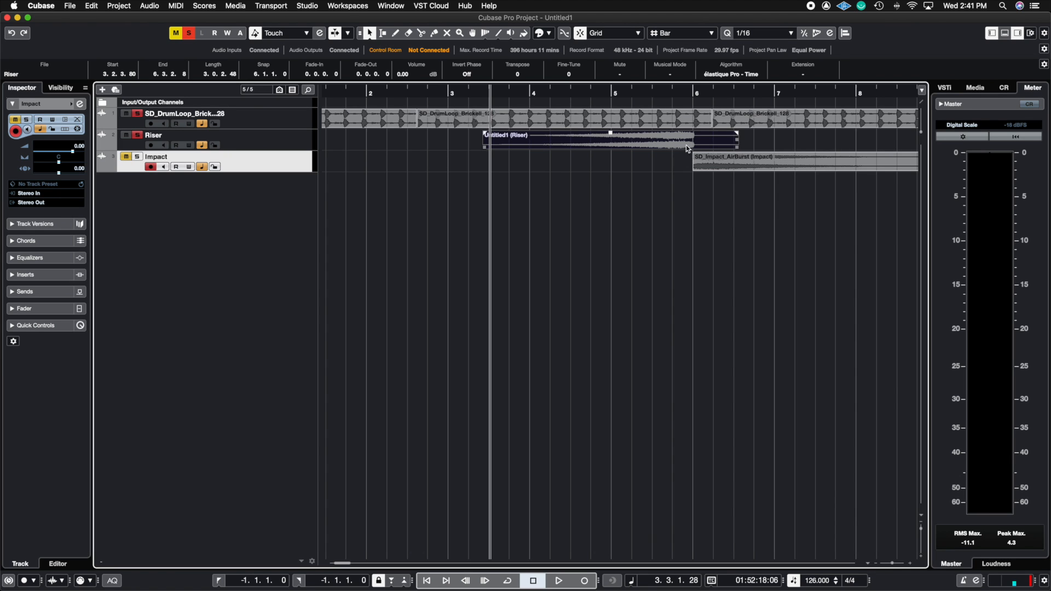
- Open the Impact event in the sample editor and try its snap point about one bar in, aligned to bar 7
double_click(714, 162)
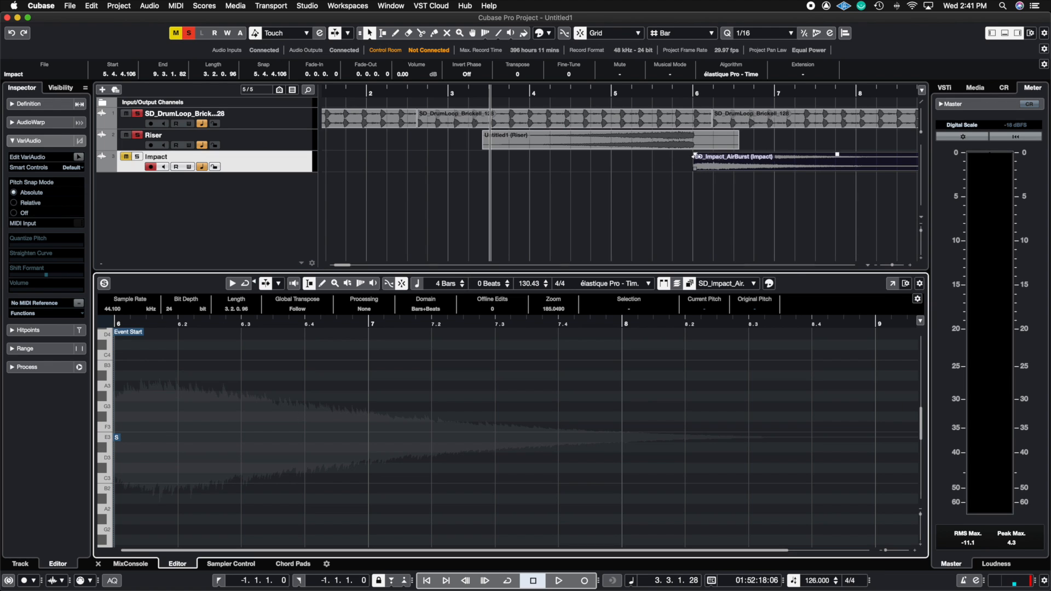
mouse_move(118, 438)
left_mouse_down()
mouse_move(239, 478)
mouse_move(381, 498)
mouse_move(368, 495)
mouse_move(368, 434)
left_mouse_up()
left_click_drag(797, 165, 827, 167)
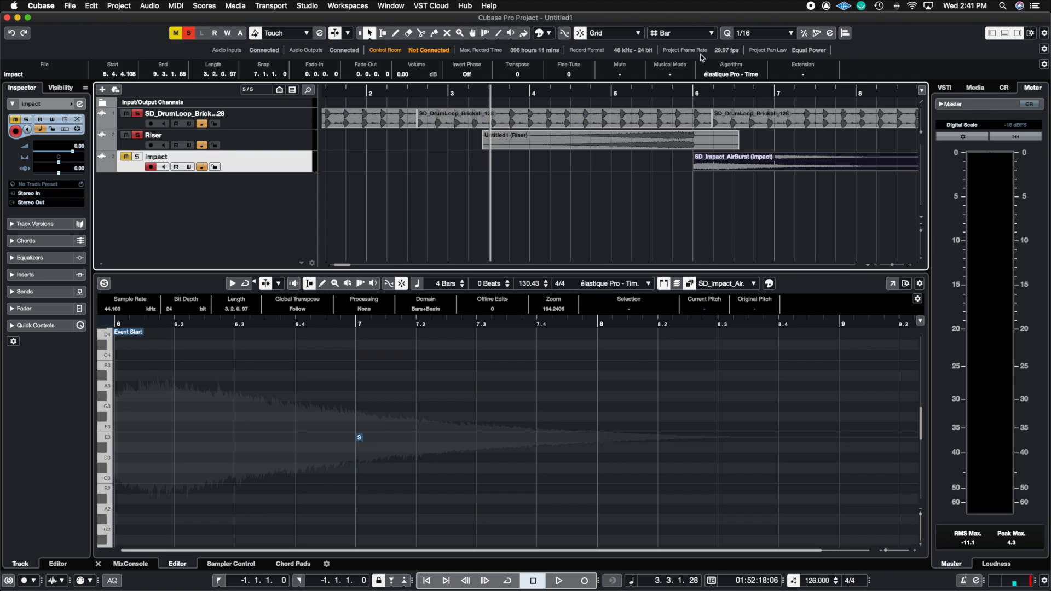
- Return the Impact event's snap point to the event start and align the event to bar 6
left_click_drag(359, 438, 91, 438)
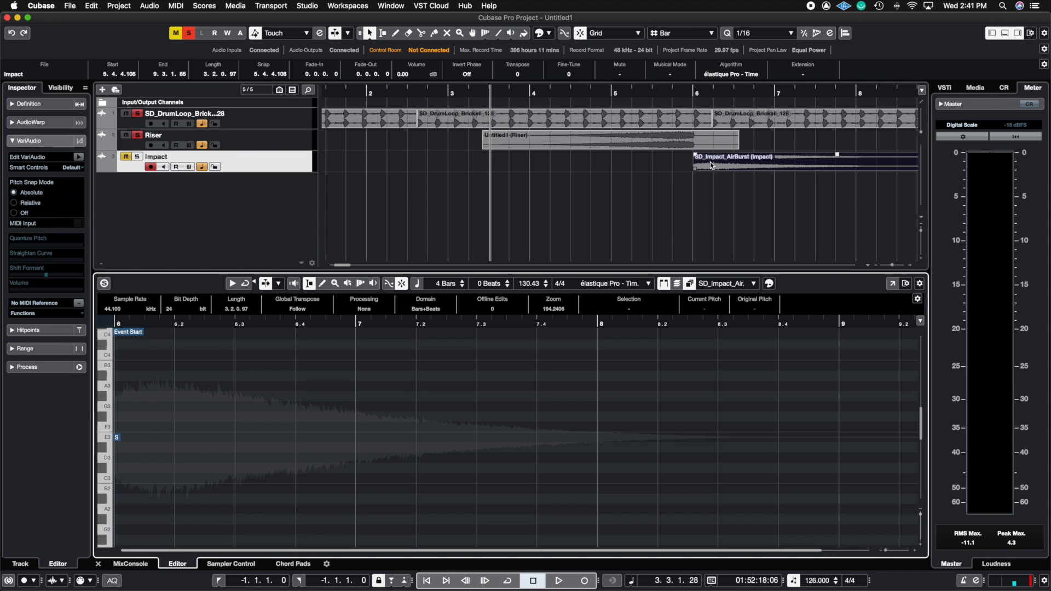
mouse_move(717, 163)
left_mouse_down()
mouse_move(798, 174)
mouse_move(724, 159)
left_mouse_up()
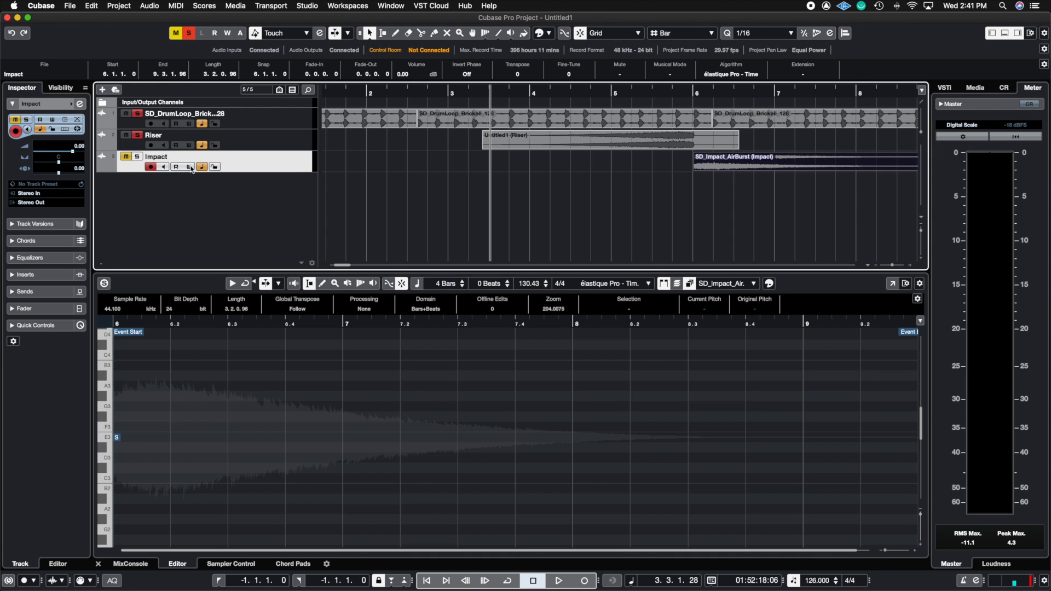
- Play the drum loop with the Riser through bar 6 to hear how the swell ends
key("space")
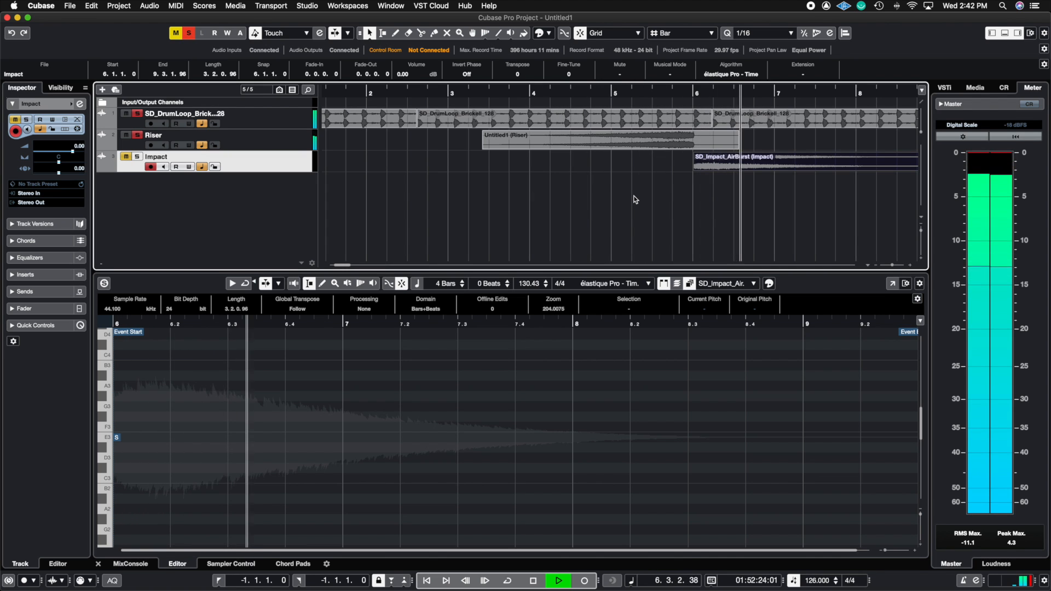
key("space")
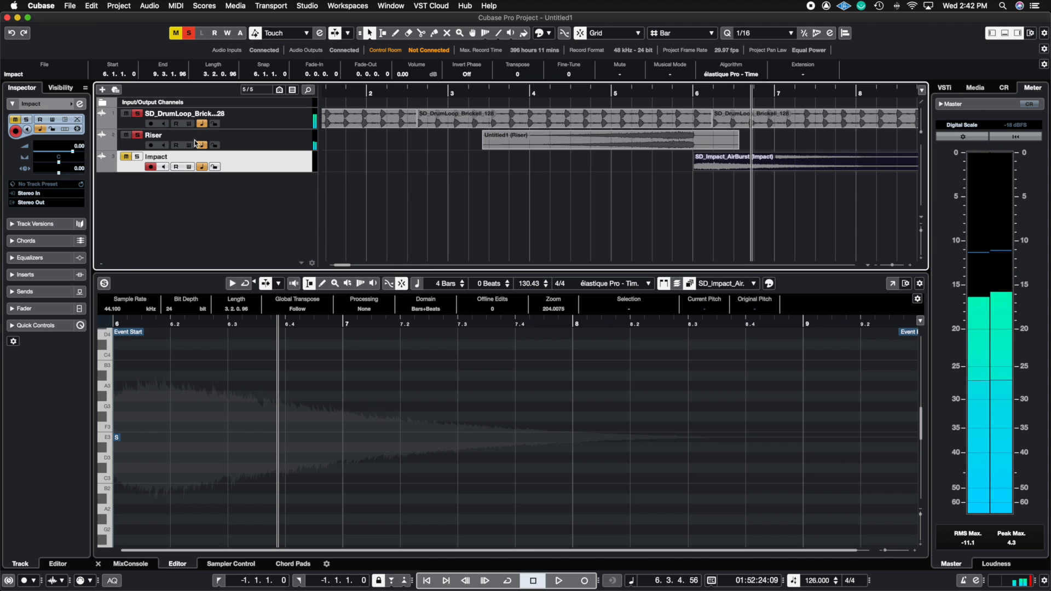
- Solo the Impact track and play all three tracks together from bar 3
left_click(137, 157)
left_click(449, 96)
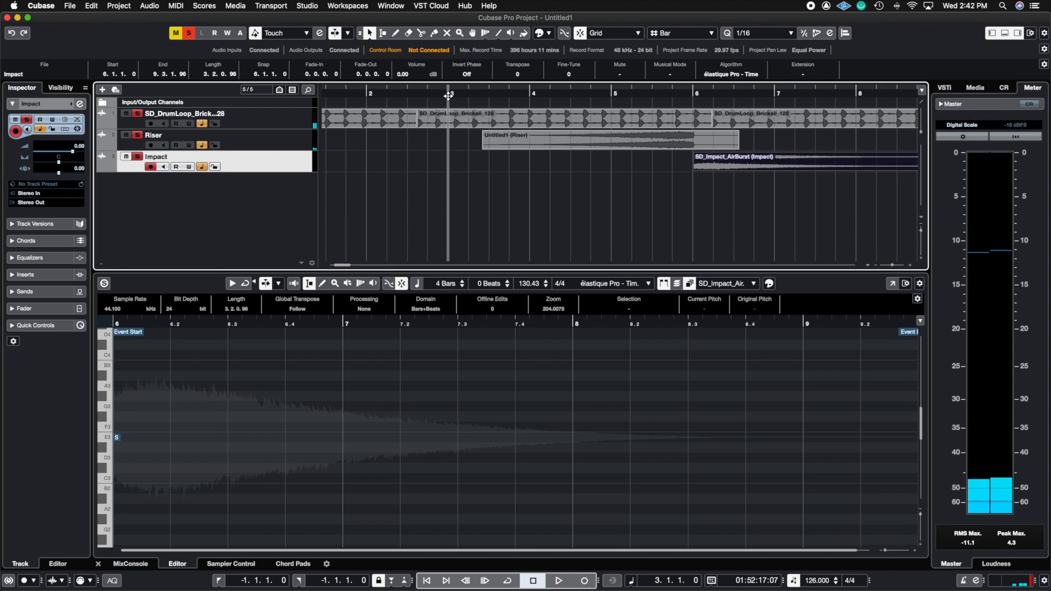
key("space")
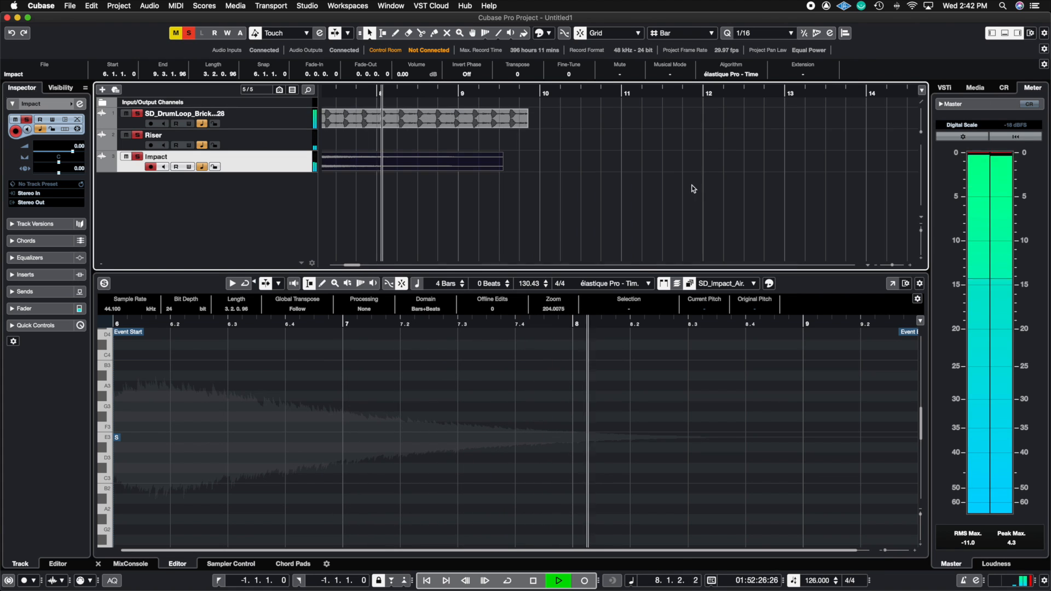
key("space")
- Reopen the Riser event in the sample editor and set its snap point mid-swell, at about bar 5
left_click_drag(355, 267, 345, 266)
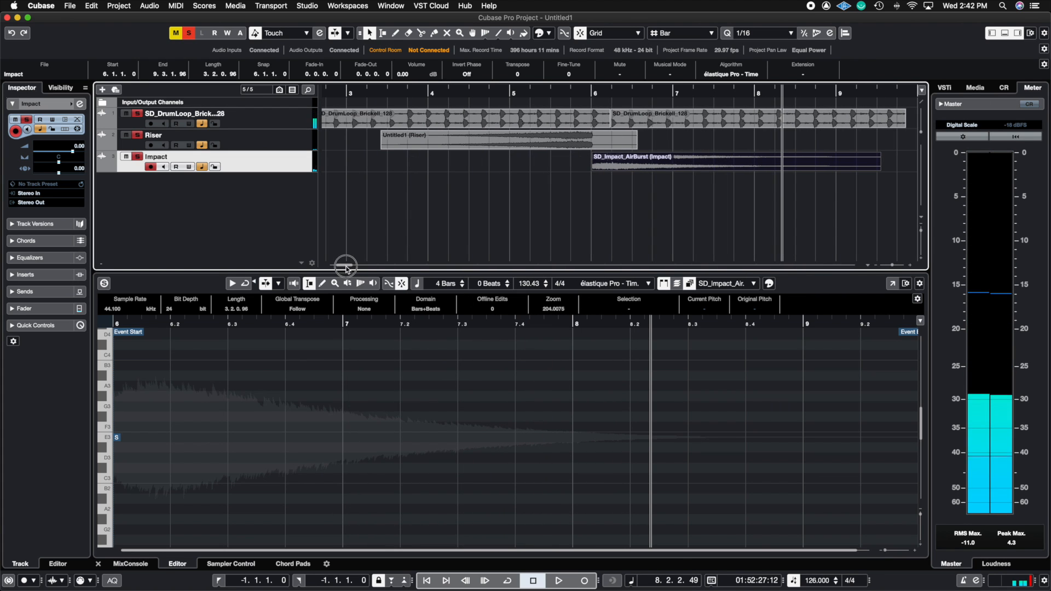
left_click(1006, 34)
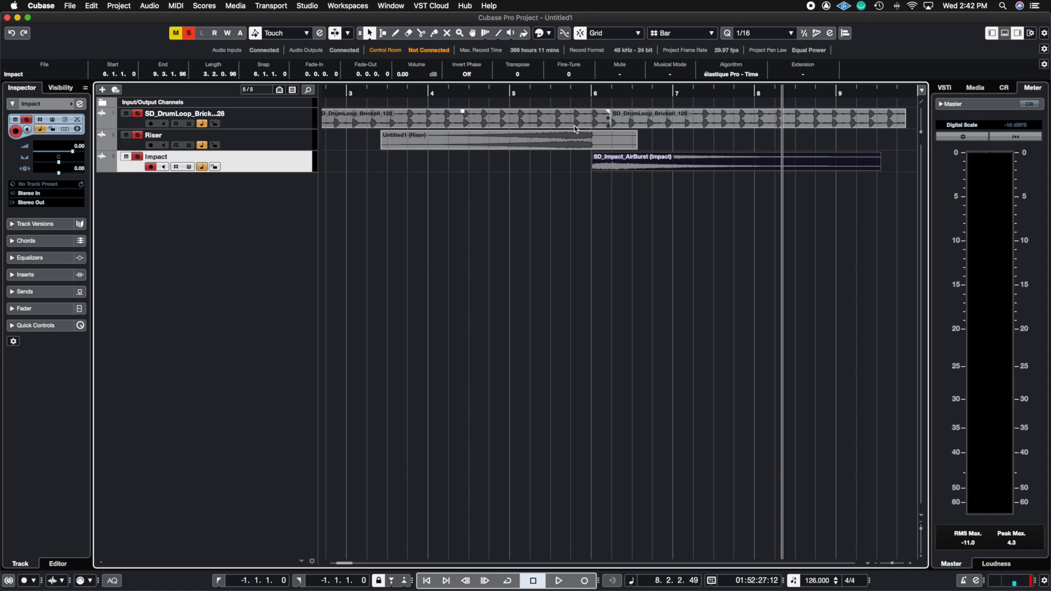
left_click(554, 139)
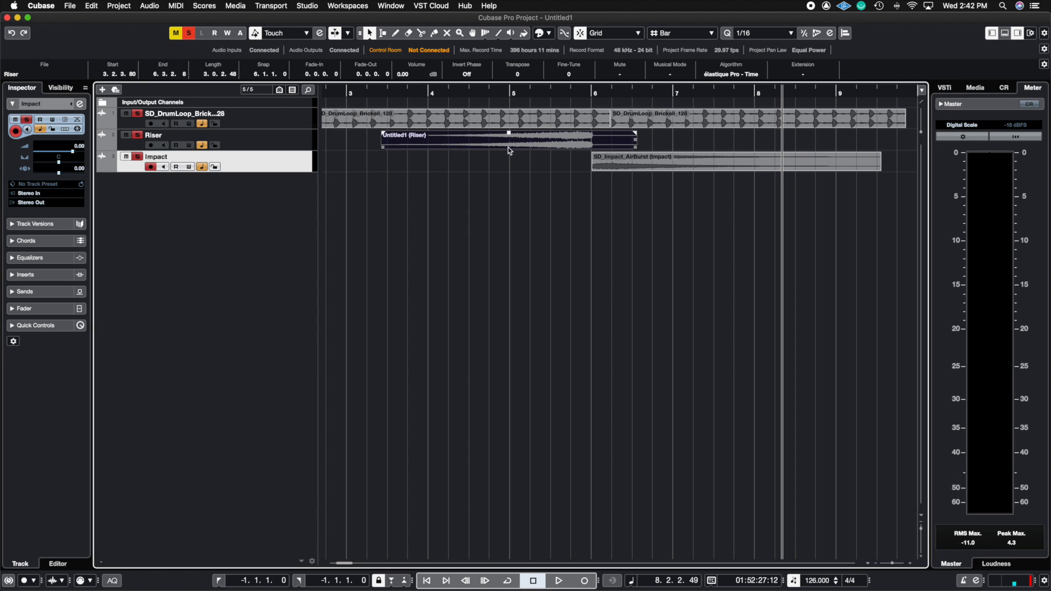
double_click(552, 144)
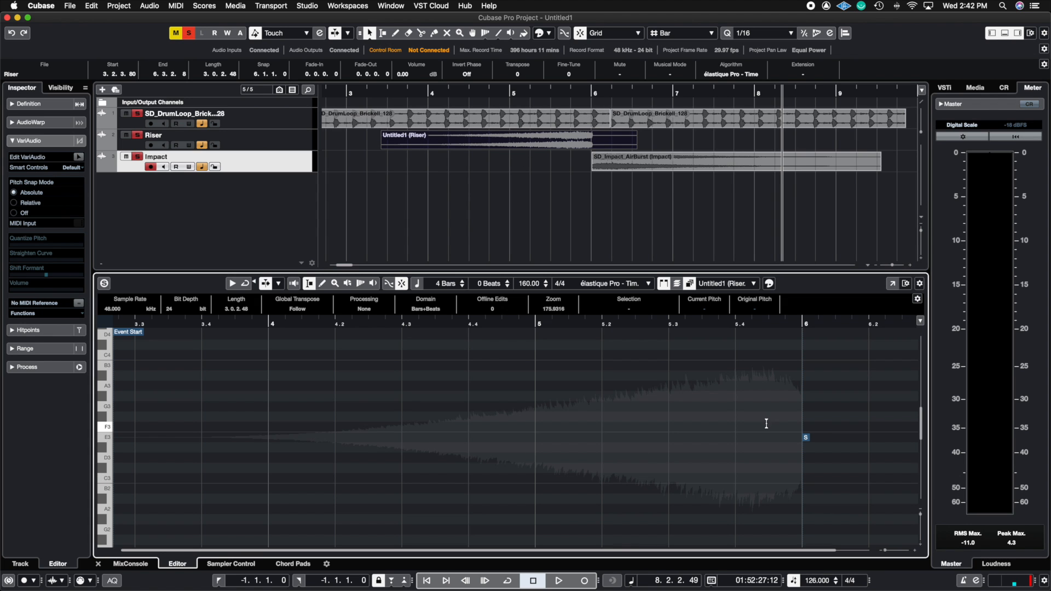
left_click(807, 438)
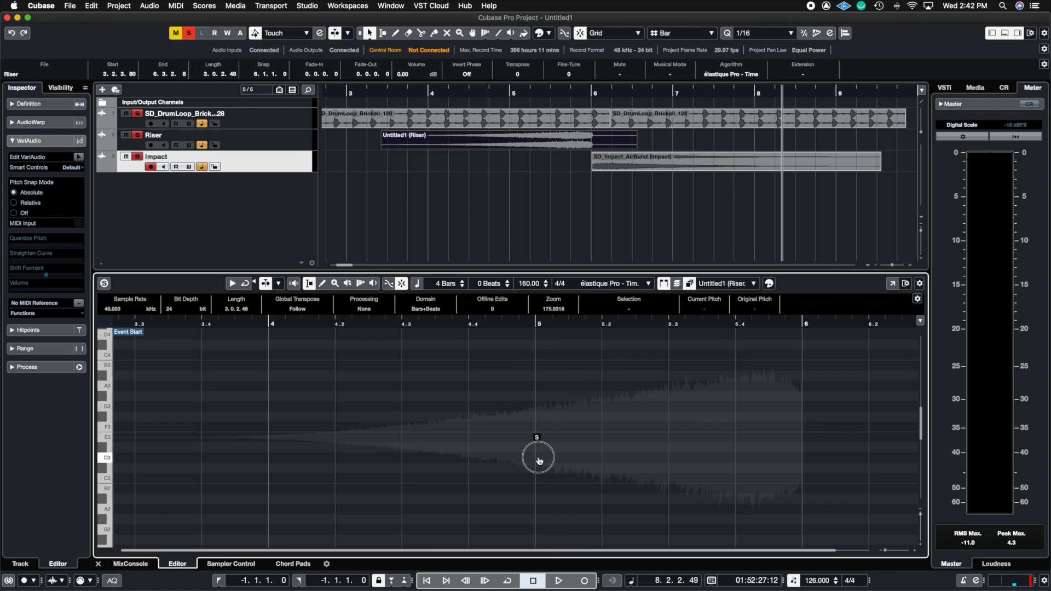
left_click_drag(540, 461, 539, 463)
- Close the editor, move the Riser event so its new snap point lands on bar 6, and move the Impact event to bar 7
left_click(1005, 34)
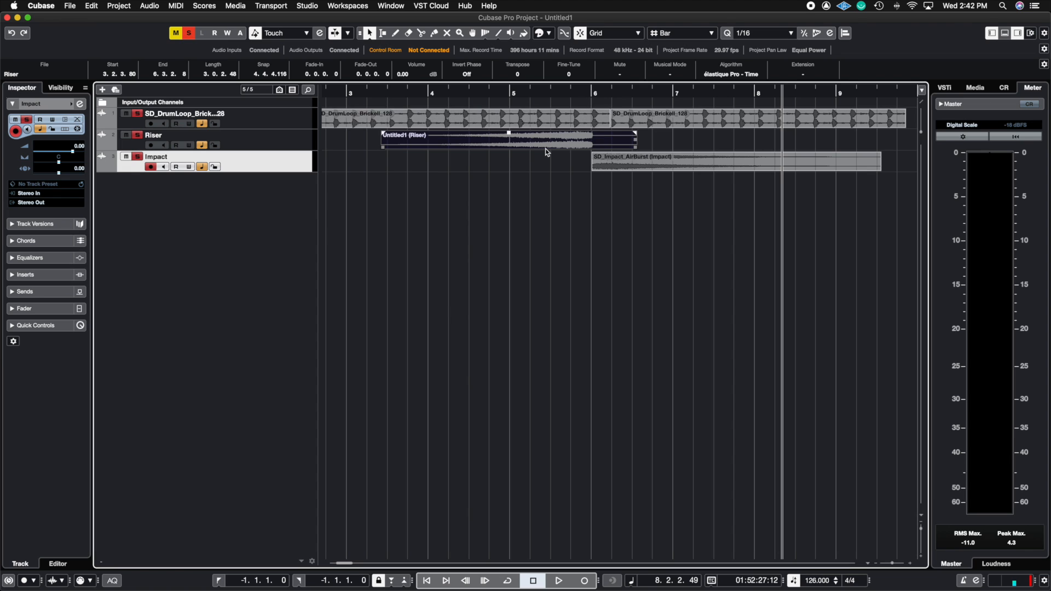
left_click_drag(530, 144, 589, 147)
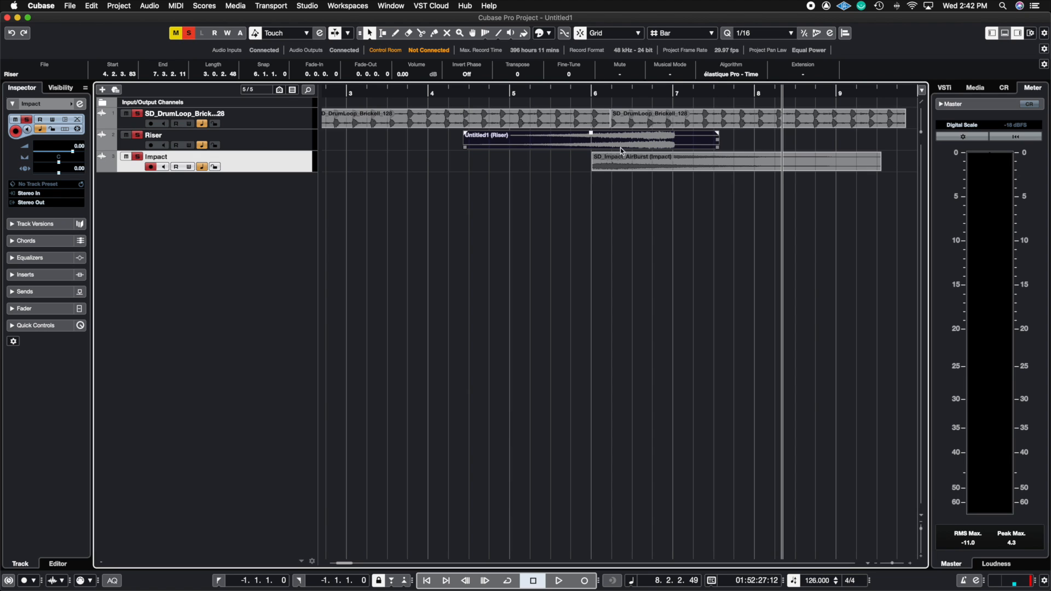
left_click(604, 167)
left_click_drag(604, 167, 689, 166)
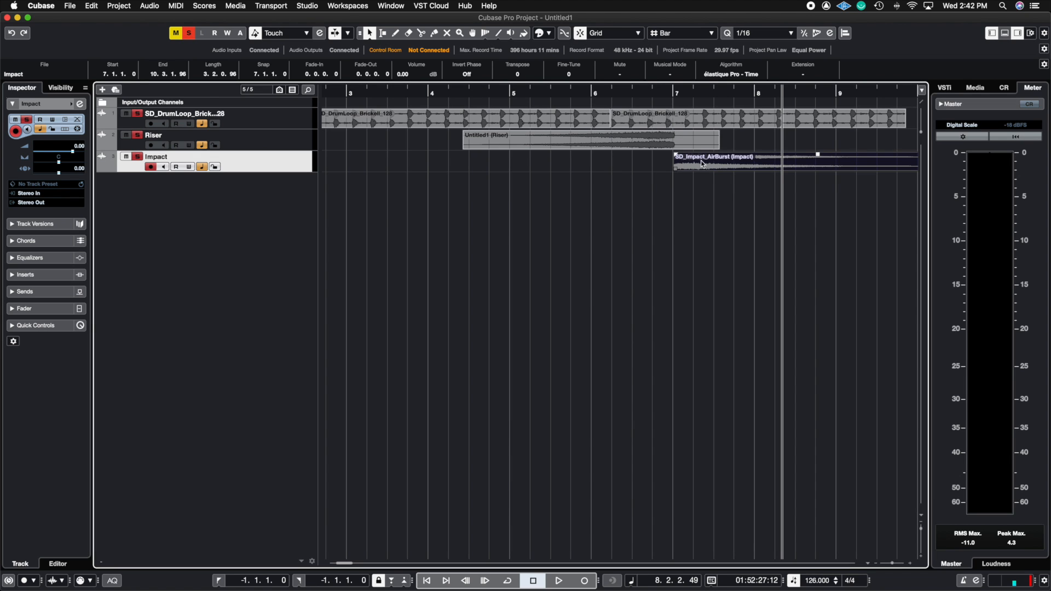
- Play the arrangement from bar 4 through the Riser and Impact transition
left_click(430, 95)
key("space")
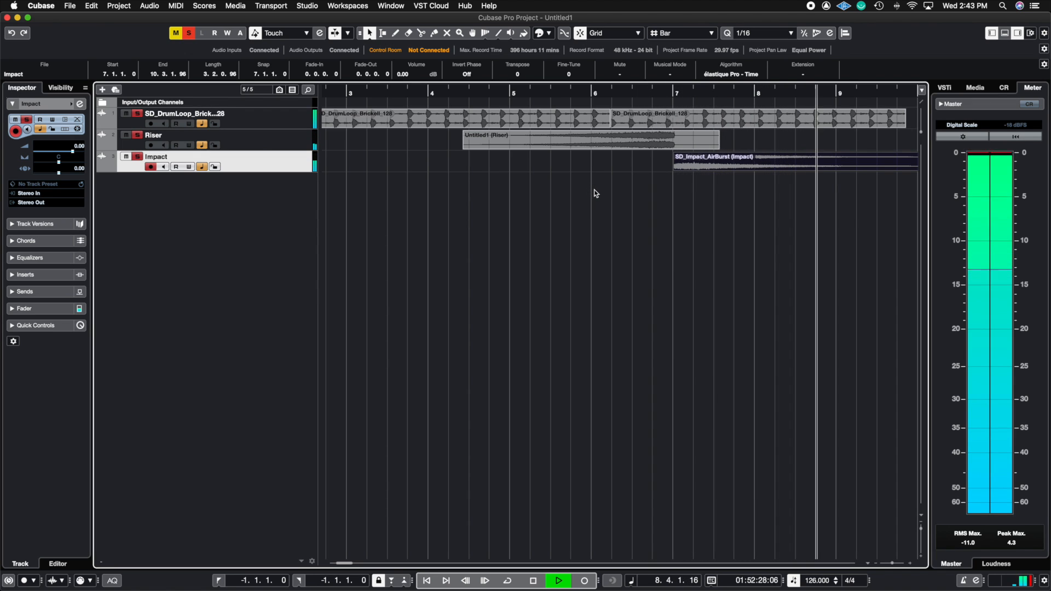
key("space")
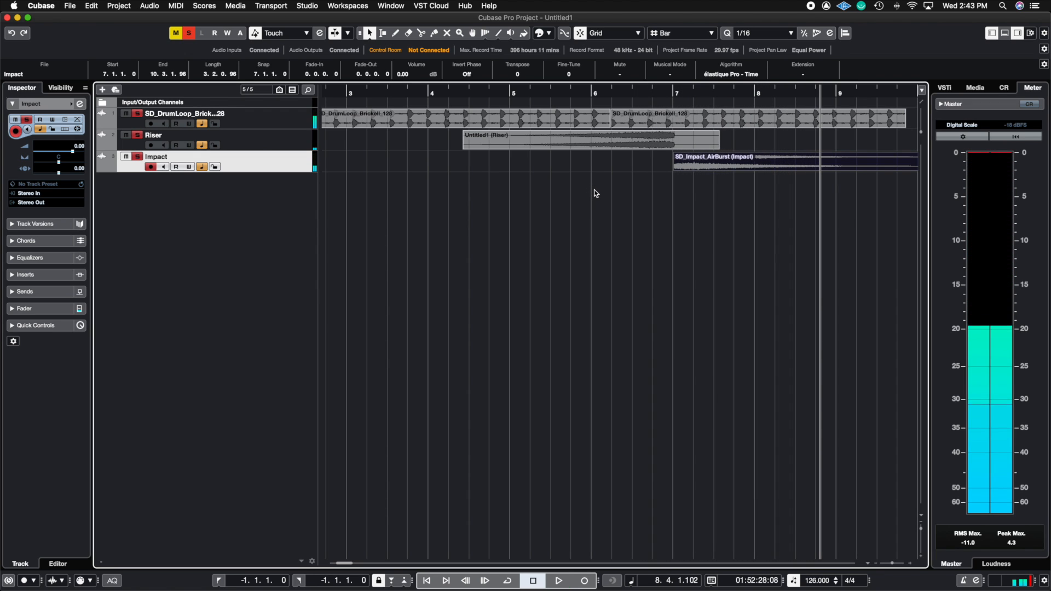
- Open the Riser event in the sample editor at its snap point
left_click(590, 152)
double_click(590, 146)
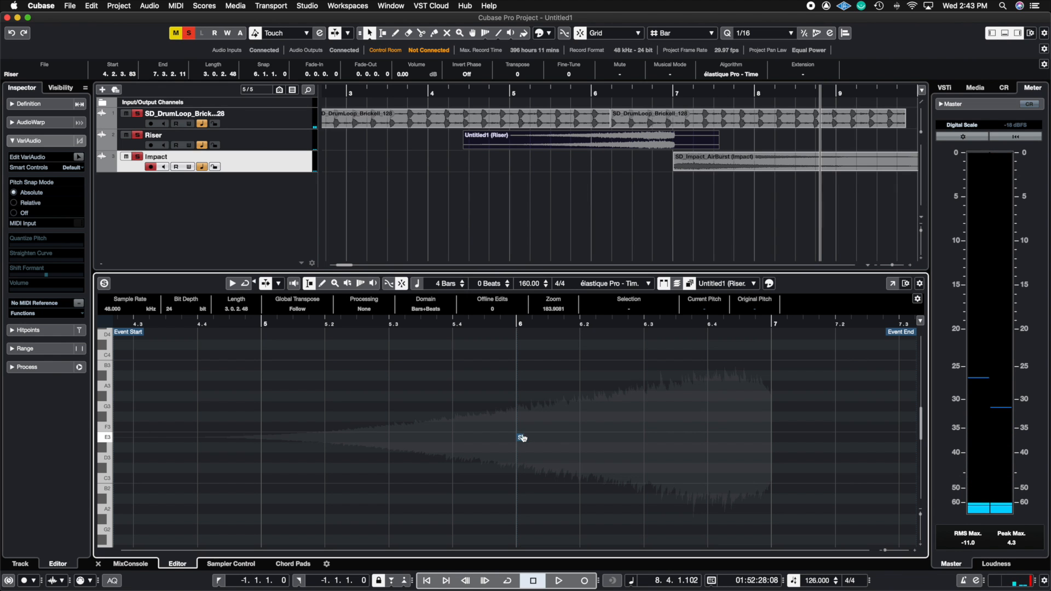